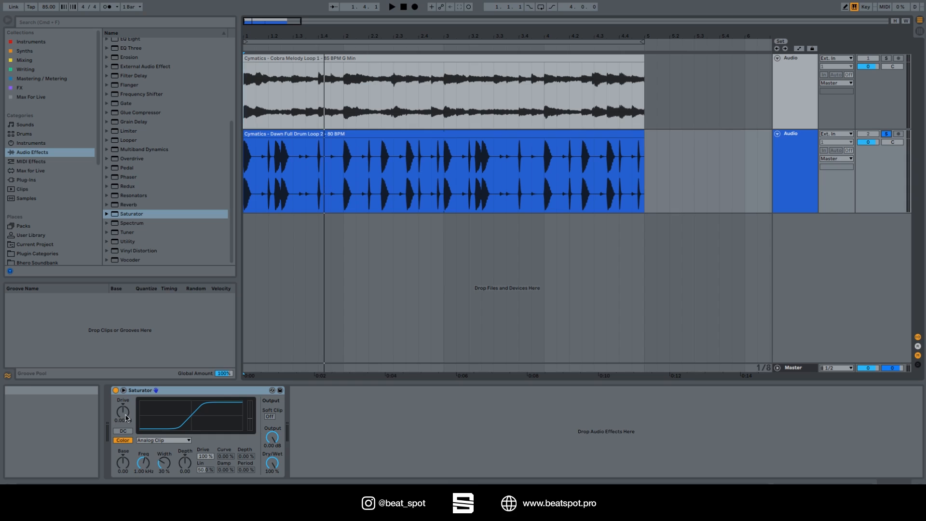
Try raising the Saturator's Drive and return it to 0 dB, auditioning the selected drum loop
left_click_drag(121, 421, 120, 416)
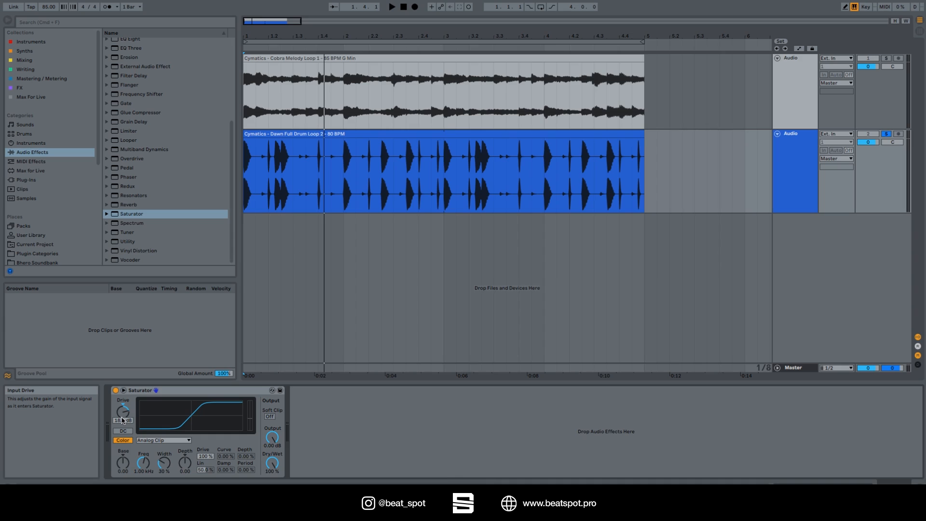
left_click(126, 414)
left_click(368, 136)
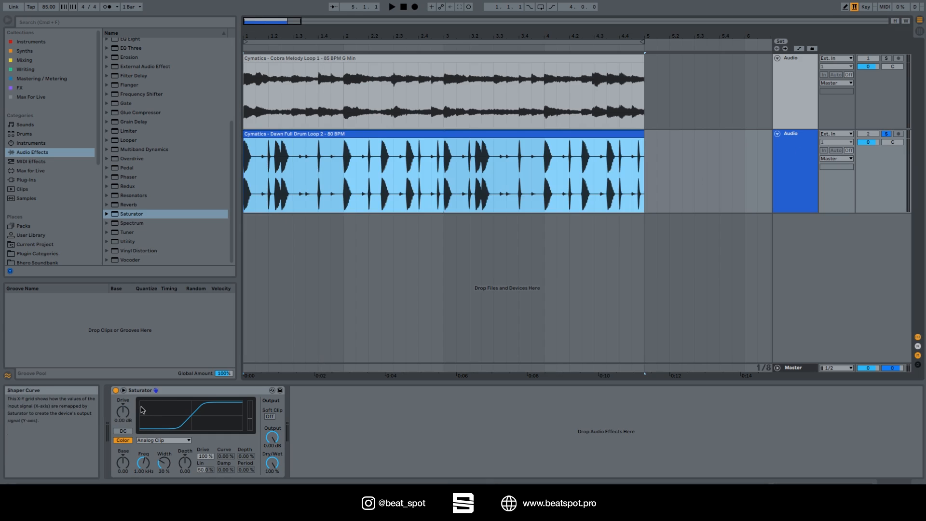
mouse_move(123, 411)
left_mouse_down()
mouse_move(123, 393)
mouse_move(123, 411)
left_mouse_up()
key("space")
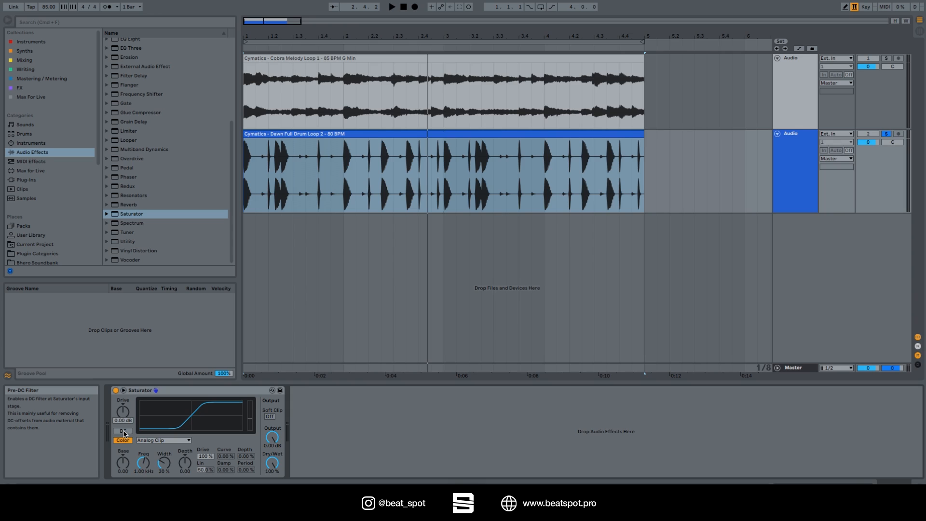
Place the insertion marker at 1.3.3 in the drum clip and examine the quiet part of its waveform up close
left_click(306, 133)
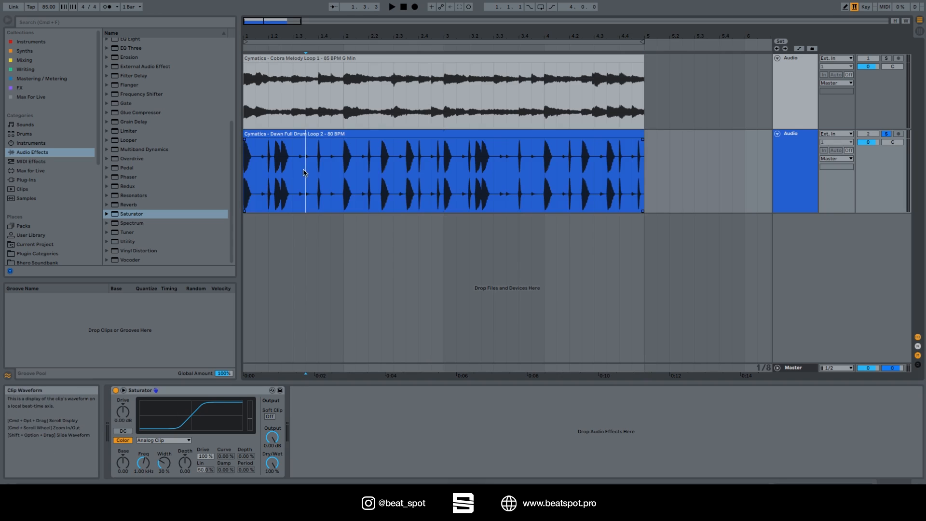
left_click_drag(281, 36, 283, 144)
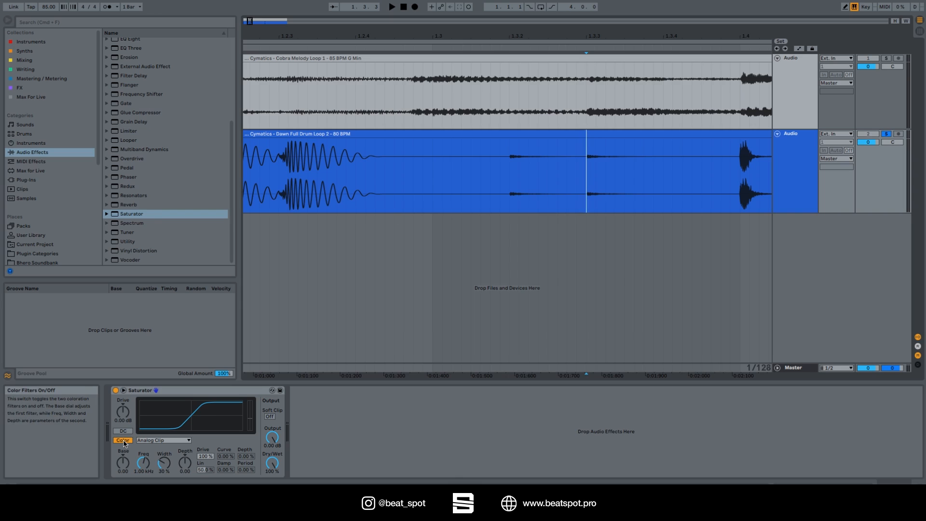
left_click_drag(339, 36, 339, 4)
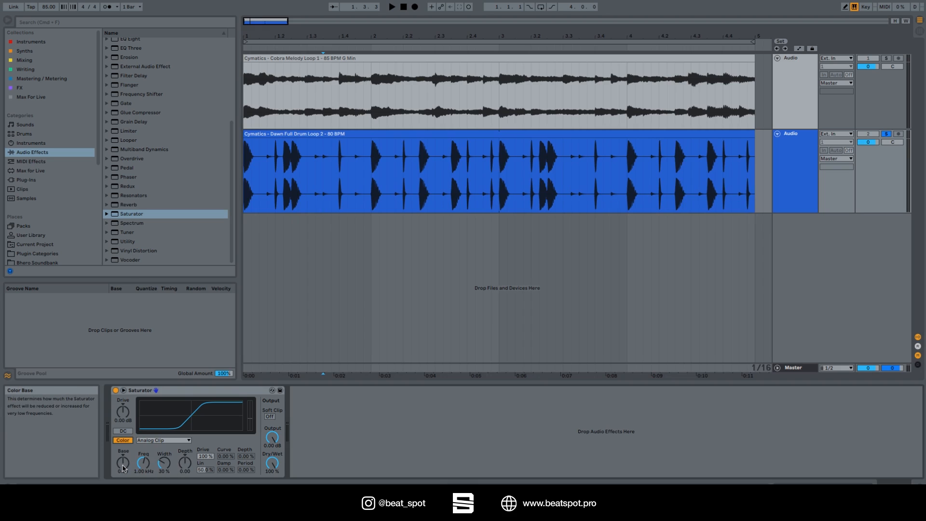
Raise the Saturator's color Base to about 14.8 while the drum loop plays, and stop playback
key("space")
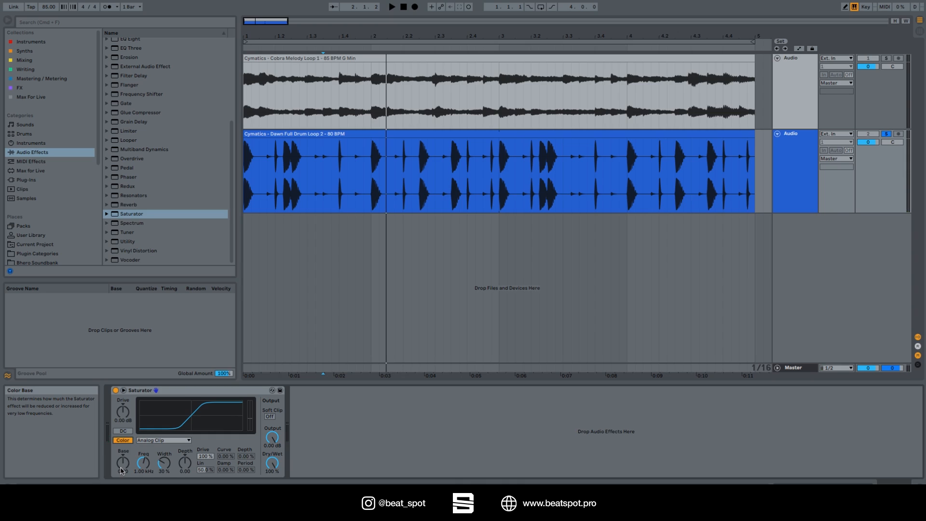
key("space")
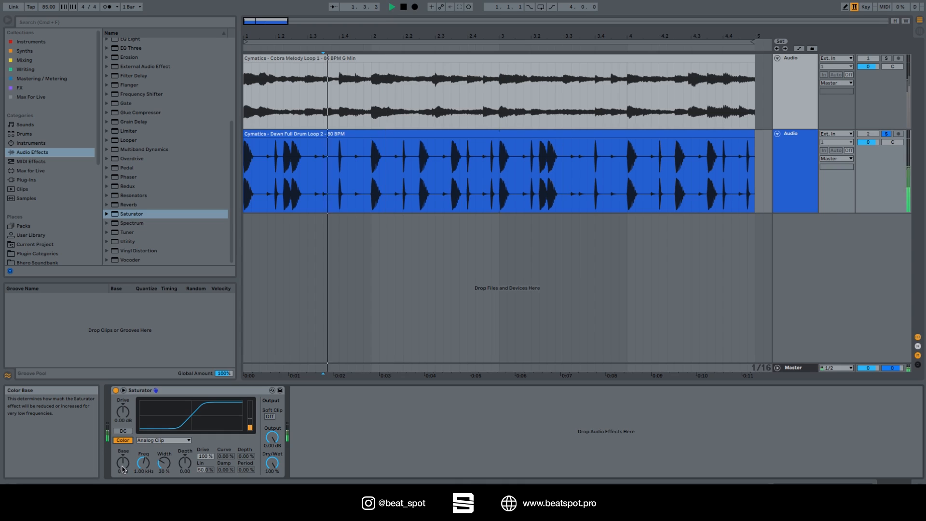
left_click_drag(122, 467, 123, 418)
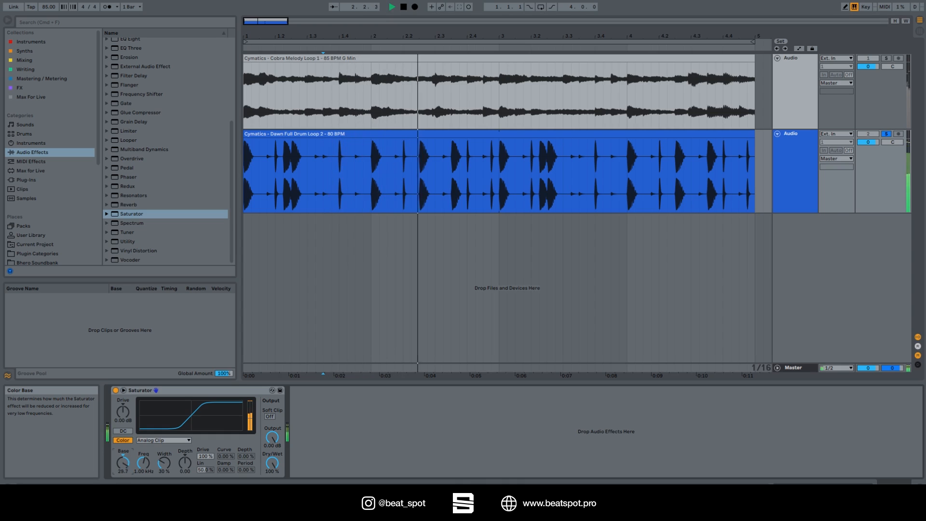
key("space")
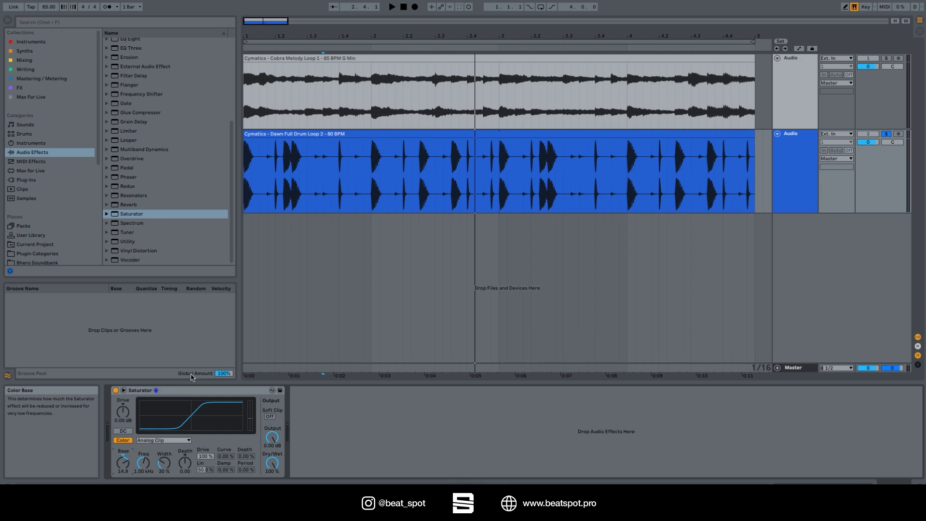
Play the drum loop from near its start and bring the Saturator's color Base back to 0
left_click(246, 183)
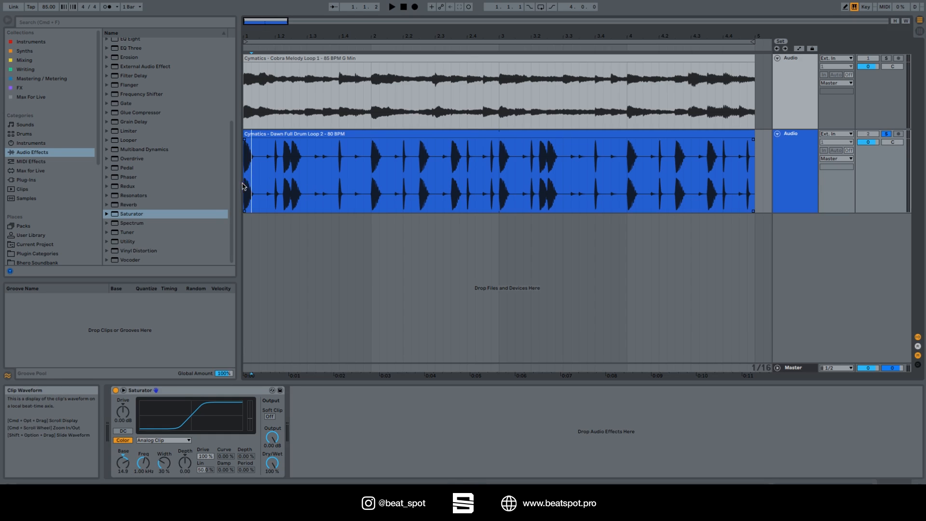
key("space")
mouse_move(123, 463)
left_mouse_down()
mouse_move(123, 448)
mouse_move(123, 507)
mouse_move(123, 479)
left_mouse_up()
key("space")
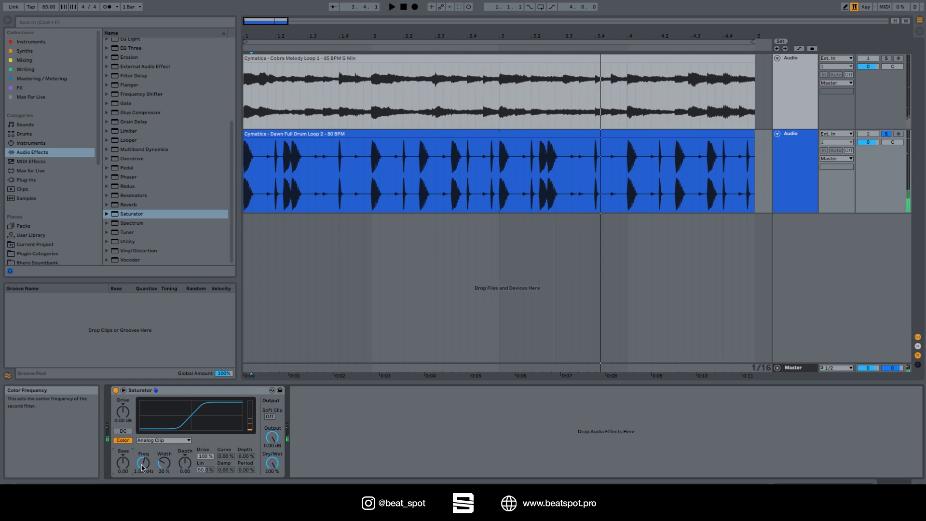
Set the Saturator's color filter to about 4.54 kHz Freq, 86% Width and -24 Depth while the drum loop plays
key("space")
left_click_drag(164, 463, 185, 444)
key("space")
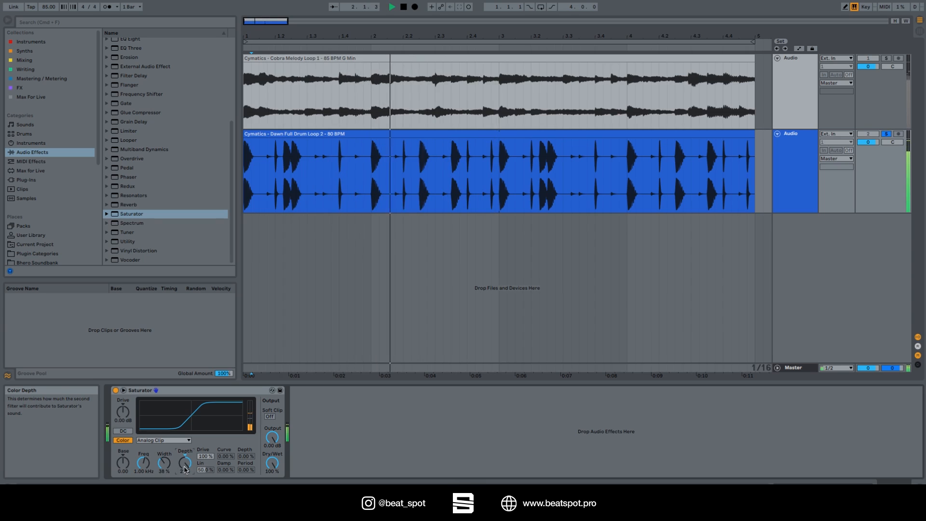
left_click_drag(143, 463, 161, 449)
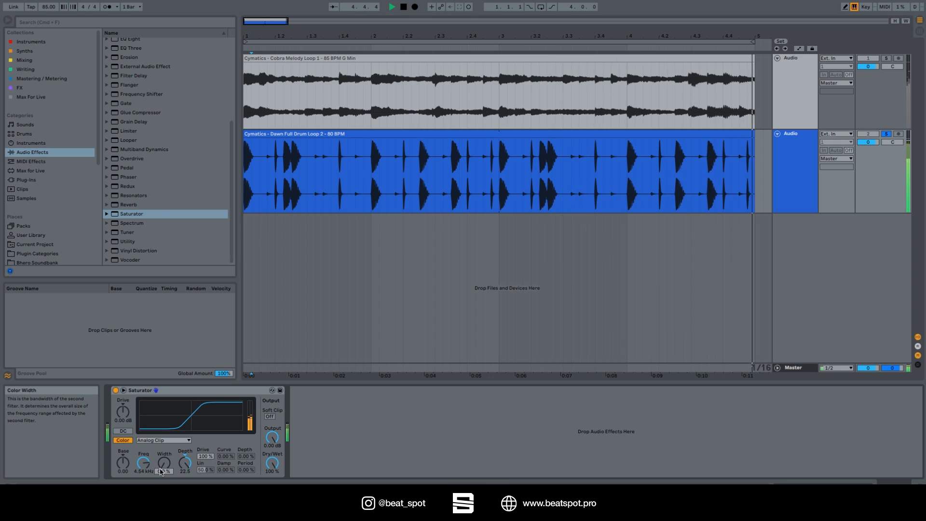
key("space")
key("space")
left_click_drag(179, 469, 179, 513)
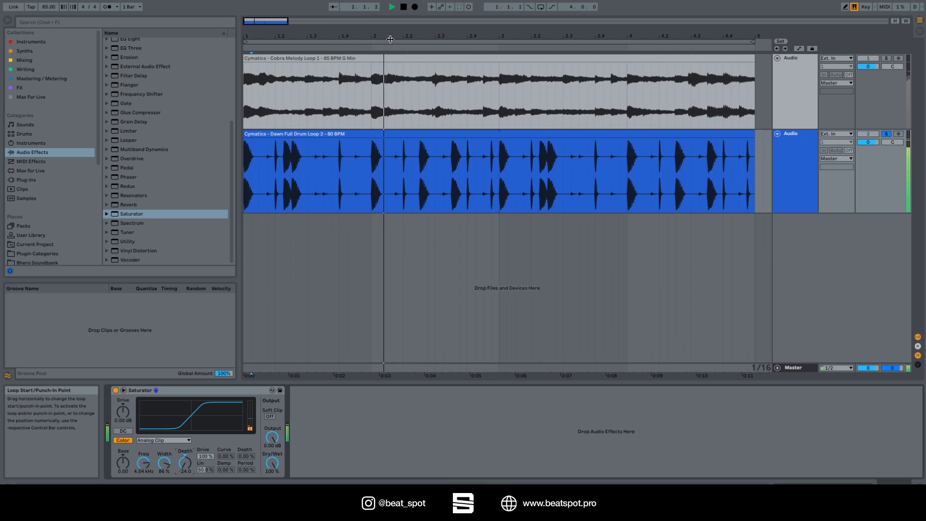
Turn on arrangement looping over the four-bar range, place the insertion marker at bar 2 and stop playback
left_click(540, 7)
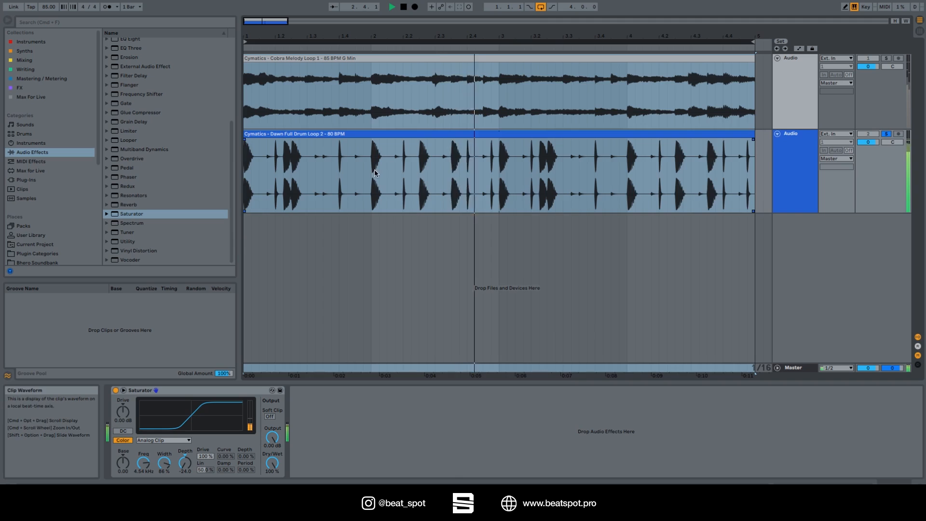
left_click(370, 186)
key("space")
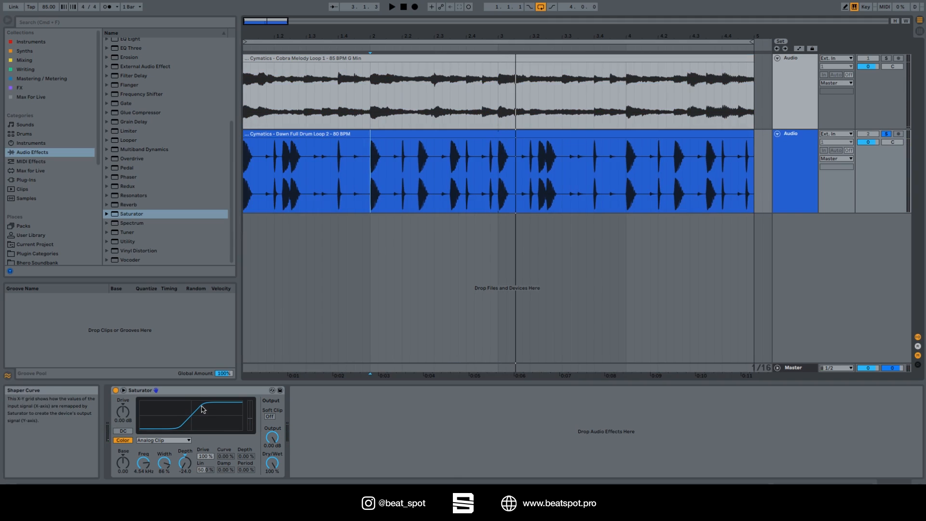
Switch the Saturator's curve type to Soft Sine
left_click(173, 441)
left_click(169, 448)
left_click(166, 440)
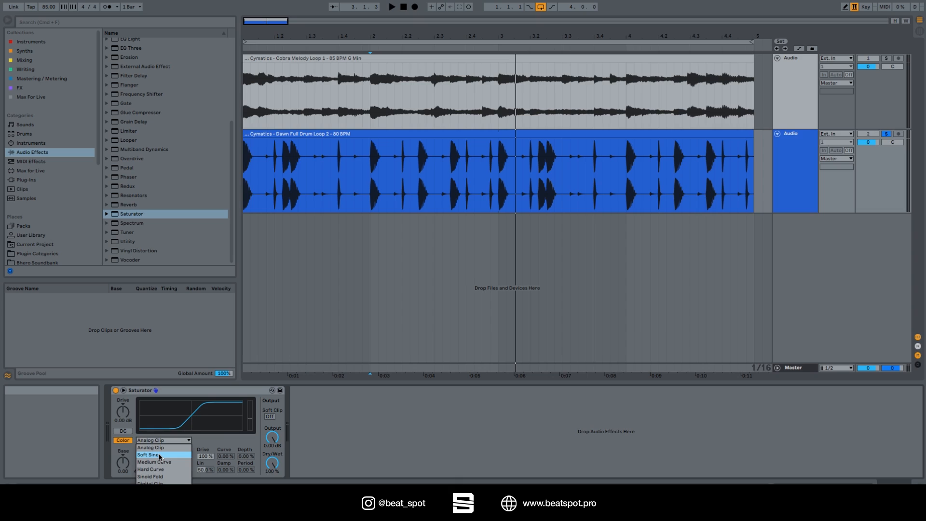
left_click(159, 455)
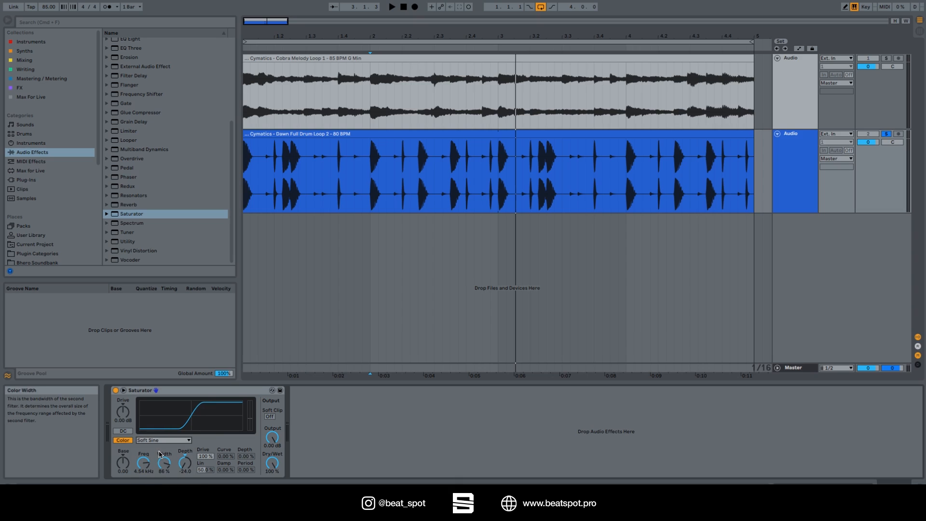
Play the looped drum clip and change the Saturator's curve type to Medium Curve
left_click(163, 440)
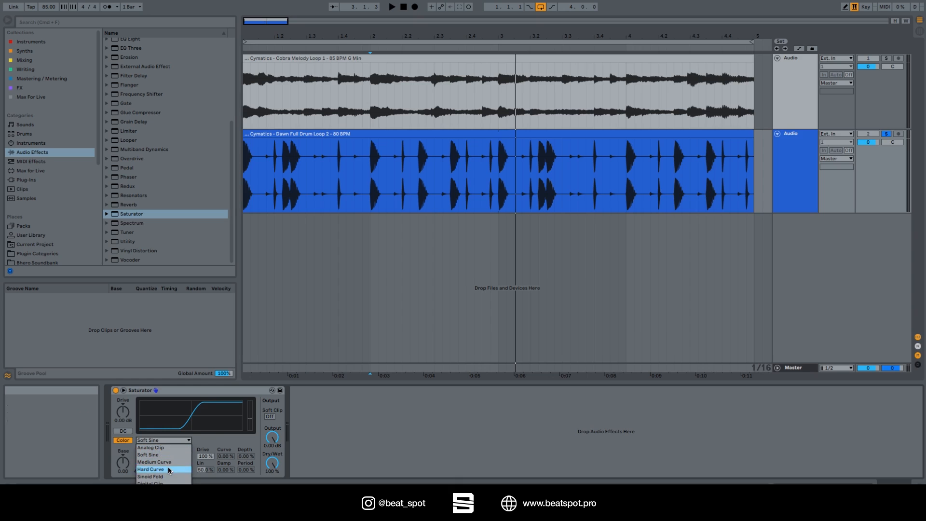
left_click(303, 156)
key("space")
left_click(163, 440)
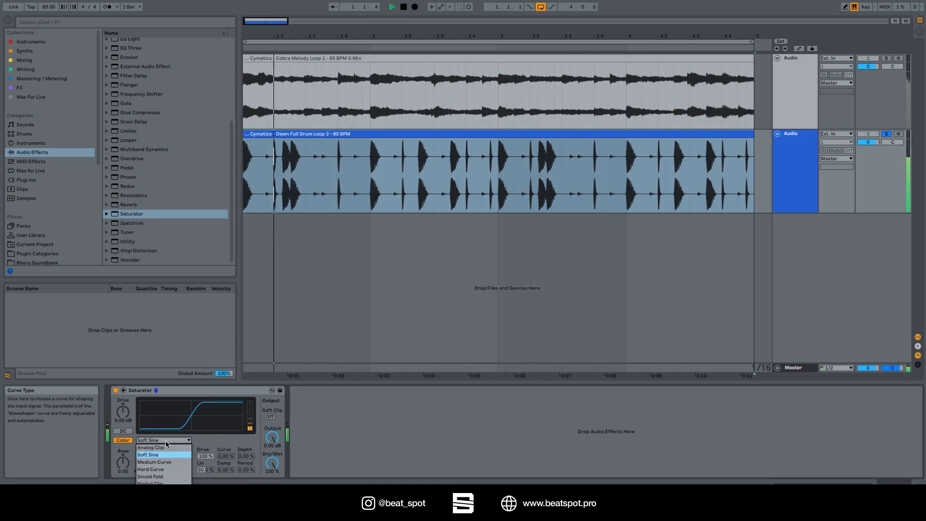
left_click(148, 454)
left_click(163, 440)
left_click(161, 446)
Audition the Hard Curve and Sinoid Fold curve types on the drum loop
left_click(163, 440)
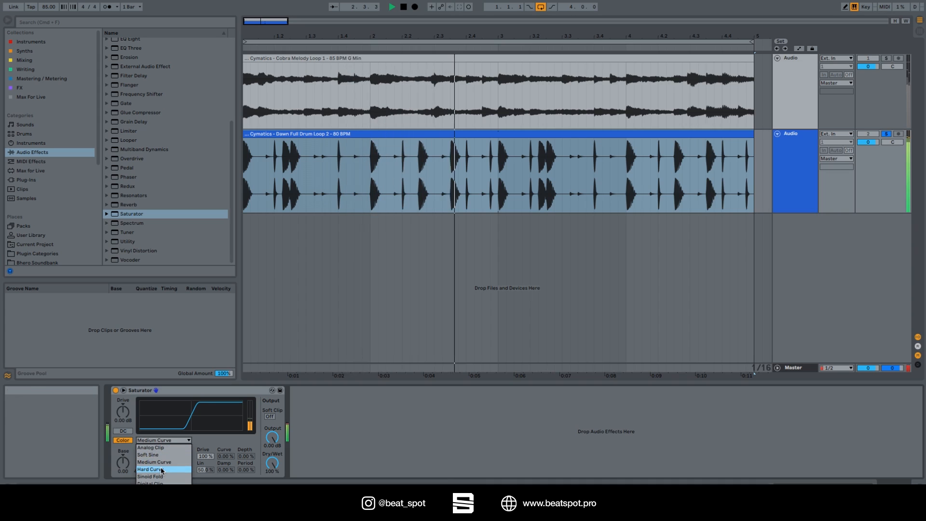
left_click(161, 470)
left_click(163, 440)
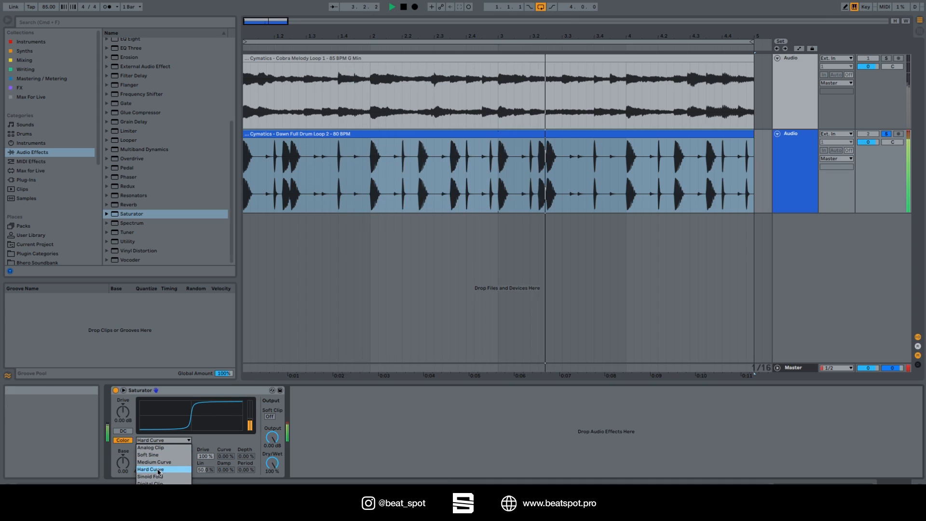
left_click(159, 477)
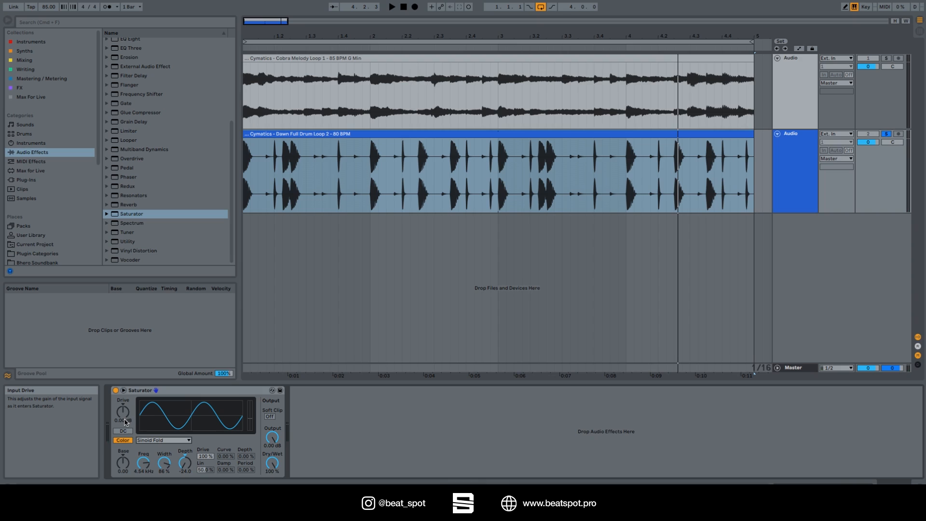
Raise the Saturator's Drive to about 6.19 dB and audition the Digital Clip curve type on the drums
key("space")
left_click_drag(123, 411, 123, 401)
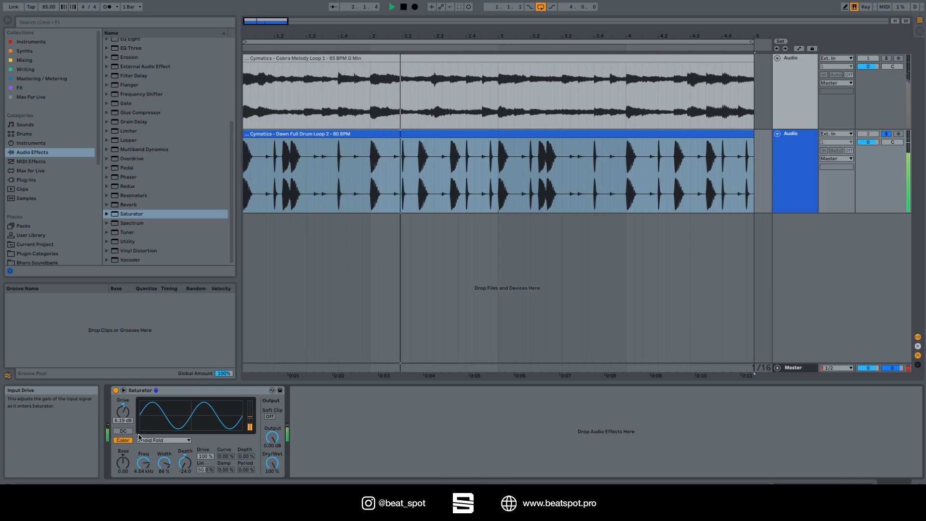
left_click(157, 440)
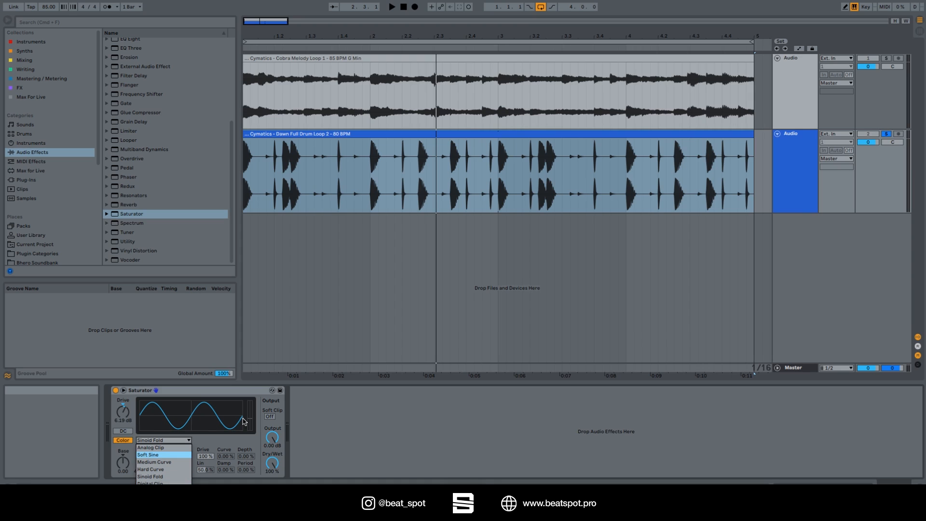
left_click(151, 482)
key("space")
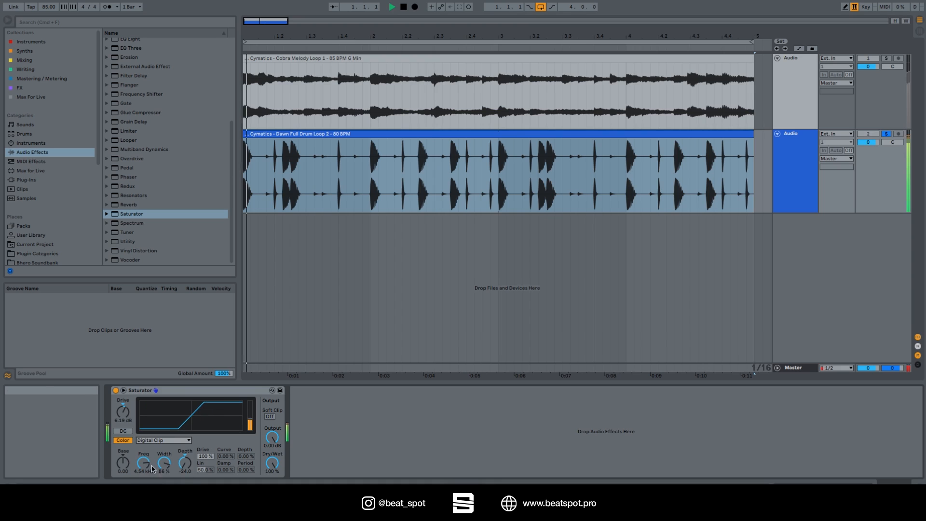
Switch the Saturator's curve type to Waveshaper and stop playback
left_click(163, 440)
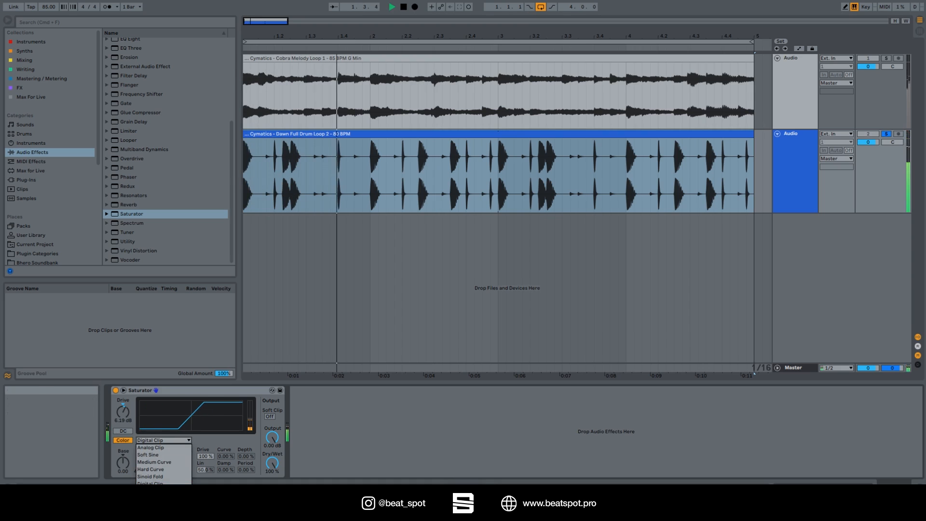
left_click(150, 480)
left_click(163, 440)
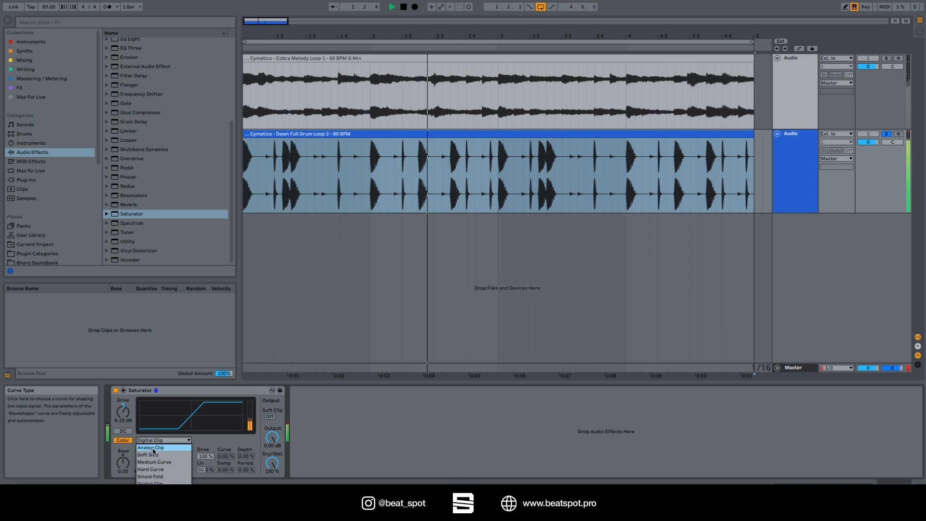
left_click(151, 480)
key("space")
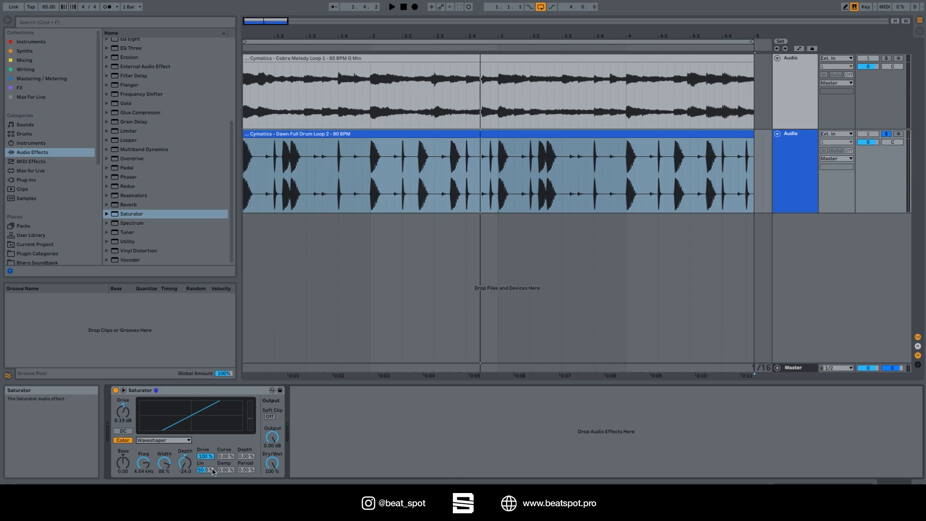
Shape the Waveshaper with Curve about 26.6%, Depth 34.4%, Lin 25.8% and Damp 68% during playback
key("space")
mouse_move(225, 457)
left_mouse_down()
mouse_move(225, 424)
mouse_move(225, 449)
left_mouse_up()
mouse_move(246, 457)
left_mouse_down()
mouse_move(246, 405)
mouse_move(246, 439)
left_mouse_up()
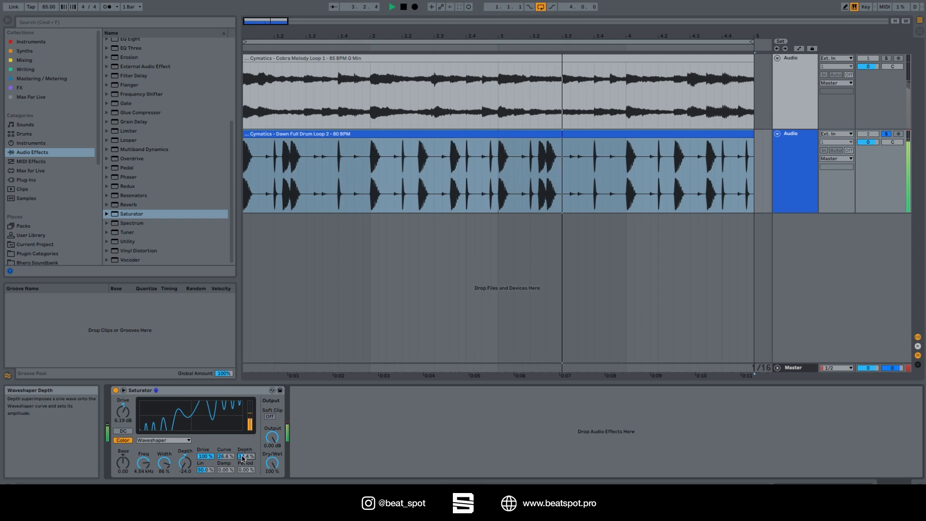
left_click_drag(206, 470, 223, 434)
mouse_move(246, 469)
left_mouse_down()
mouse_move(246, 427)
mouse_move(246, 480)
left_mouse_up()
key("space")
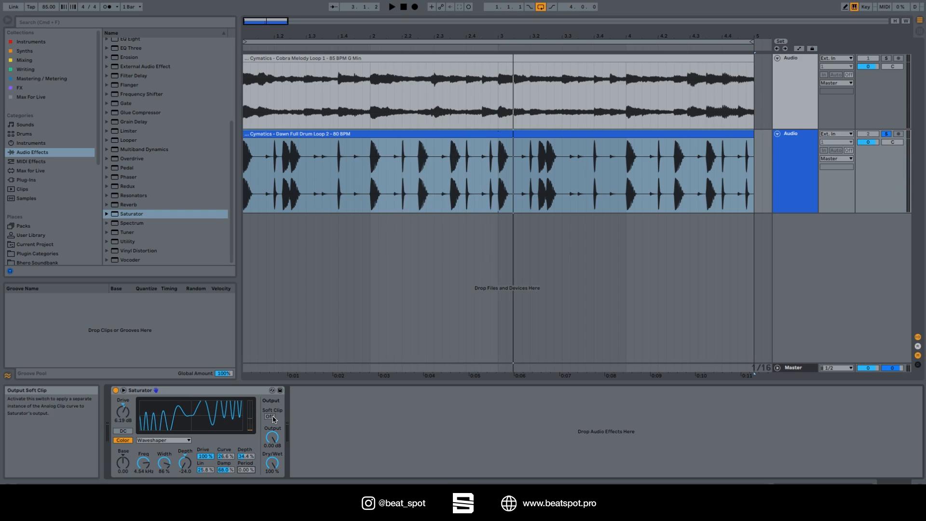
Enable Soft Clip on the Saturator's output and audition the drum loop with it
left_click(272, 417)
key("space")
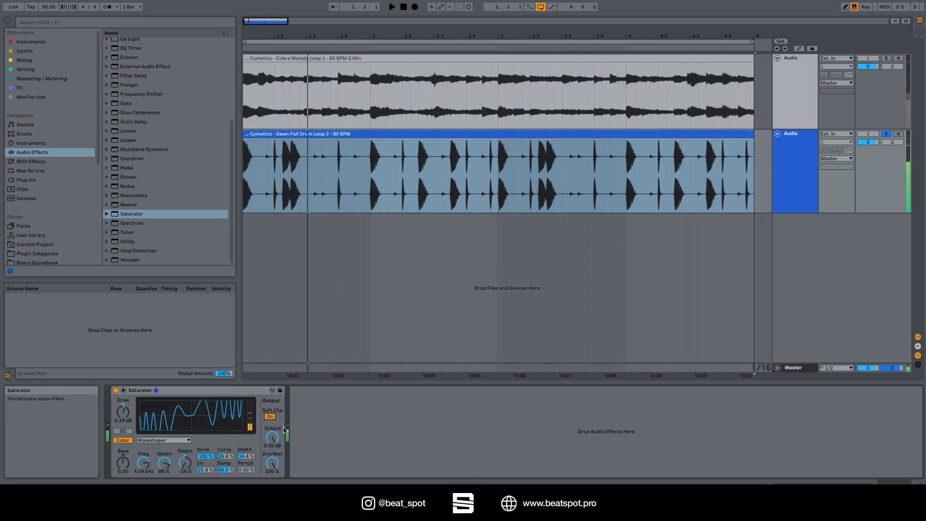
key("space")
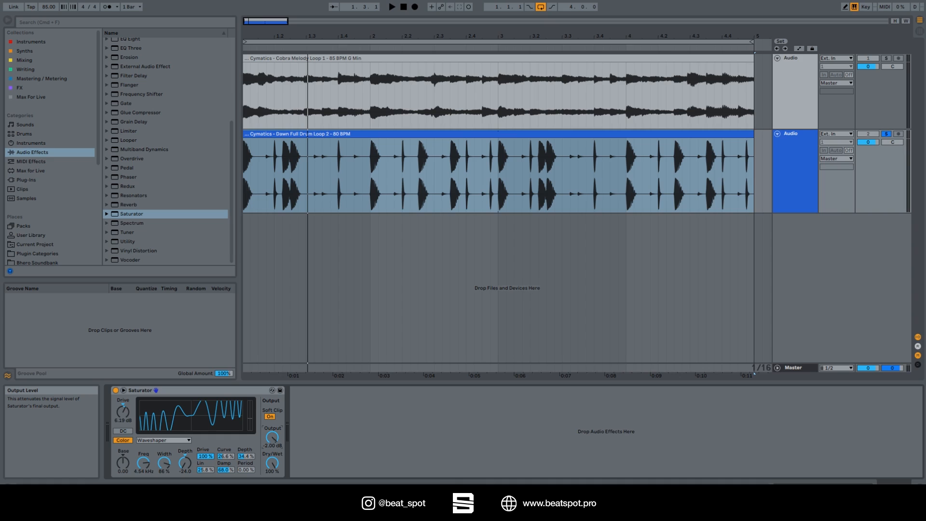
Return the Saturator's Output level to 0 dB and lower its Dry/Wet mix to about 51.6%
left_click_drag(272, 437, 272, 420)
mouse_move(272, 463)
left_mouse_down()
mouse_move(272, 476)
mouse_move(272, 449)
left_mouse_up()
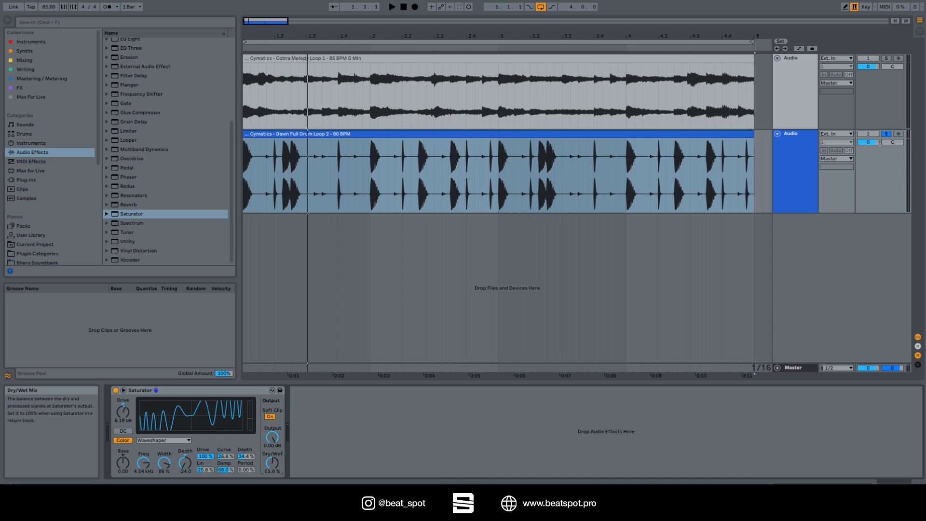
left_click_drag(272, 437, 272, 439)
Undo the most recent Saturator adjustments
key("super+z")
key("super+z")
key("super+z")
key("super+z")
key("super+z")
key("super+z")
Set the Saturator's Drive to 2 dB and its Dry/Wet mix to 50%
left_click_drag(123, 422, 123, 419)
left_click_drag(273, 463, 272, 465)
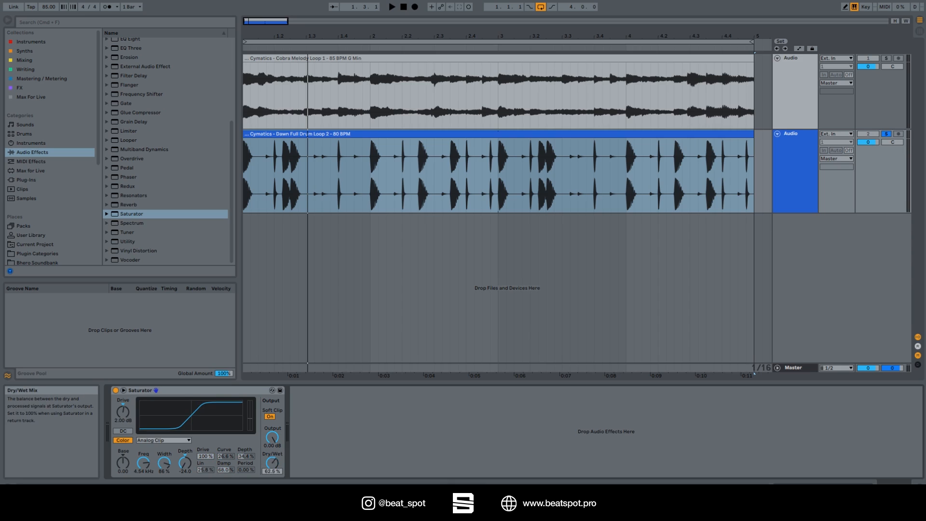
Set the Saturator's Output level to -1 dB
left_click(270, 447)
left_click(271, 446)
key("Return")
left_click(270, 447)
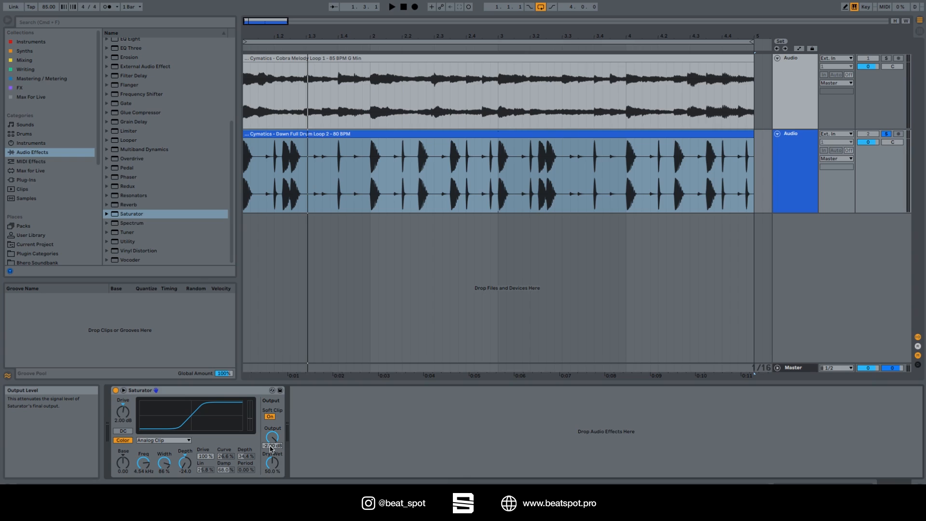
type("-1")
key("Return")
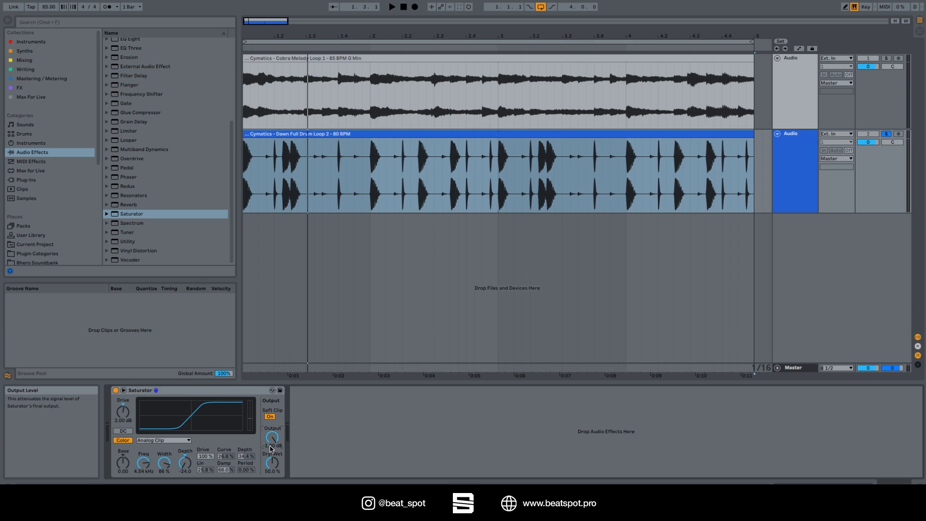